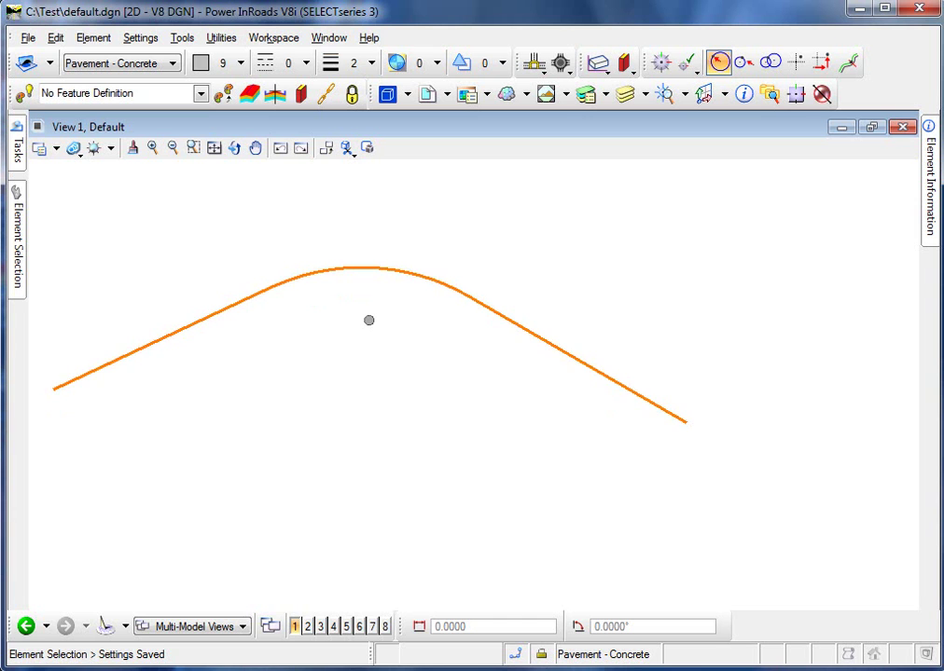
# Step: Set the curve radius of the CL Main alignment to 125 directly in the view
pyautogui.click(394, 272)
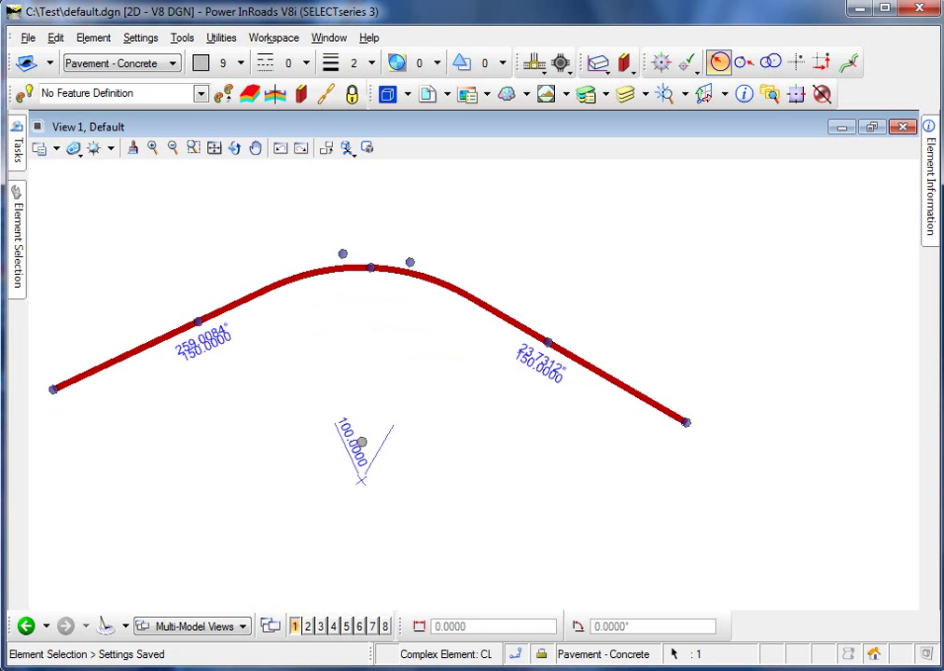
pyautogui.click(345, 431)
pyautogui.write('125')
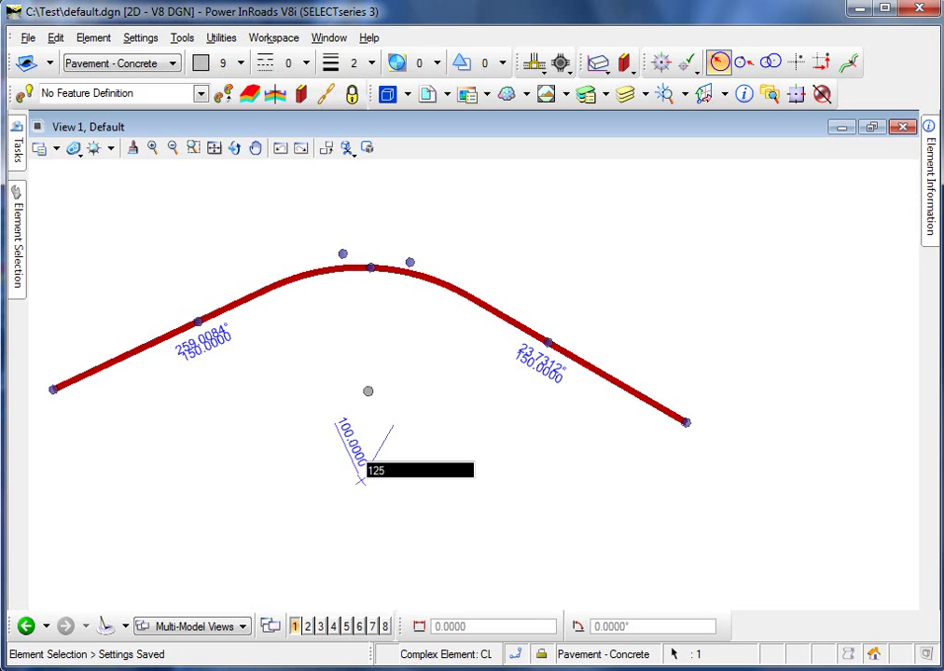
pyautogui.press('Return')
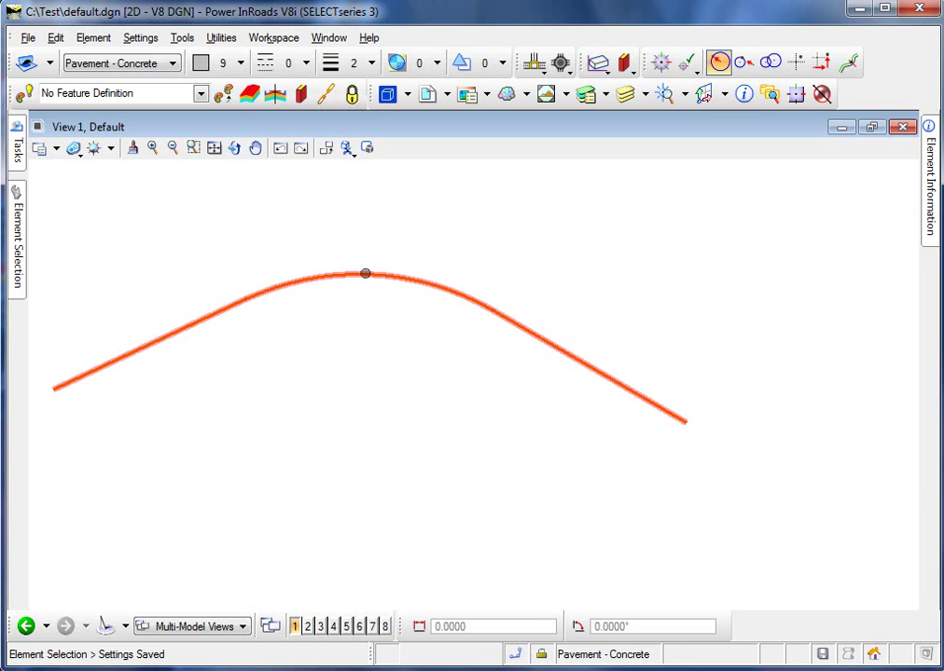
# Step: Select the CL Main alignment and examine its general properties in Element Information
pyautogui.click(365, 272)
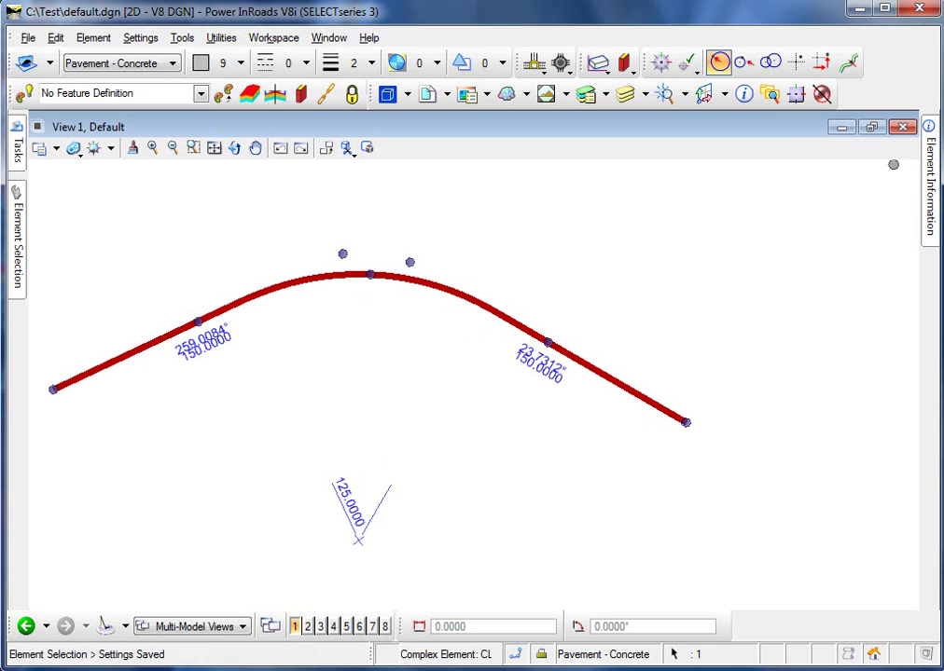
pyautogui.click(931, 177)
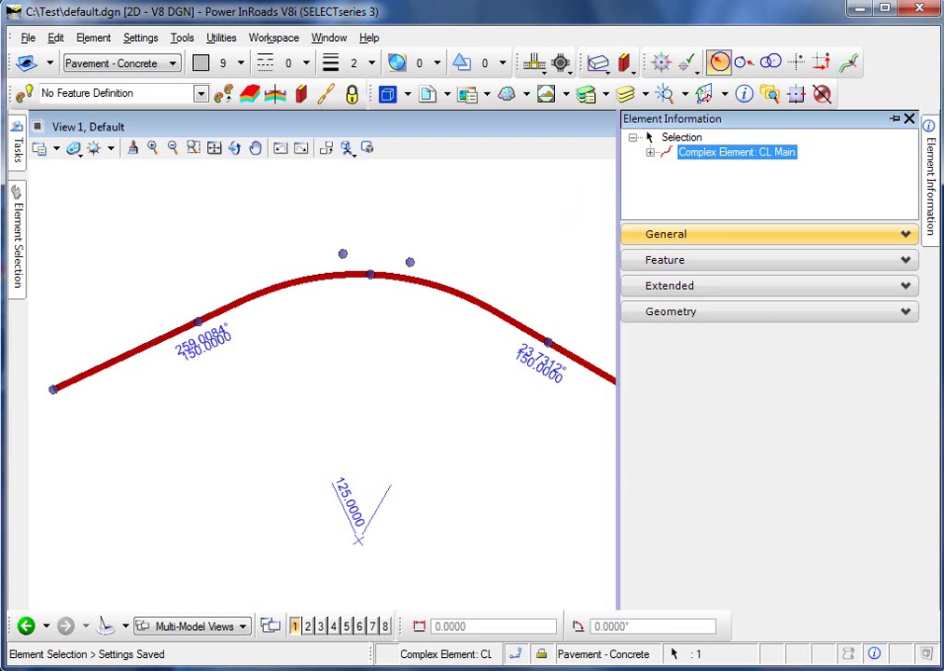
pyautogui.click(666, 234)
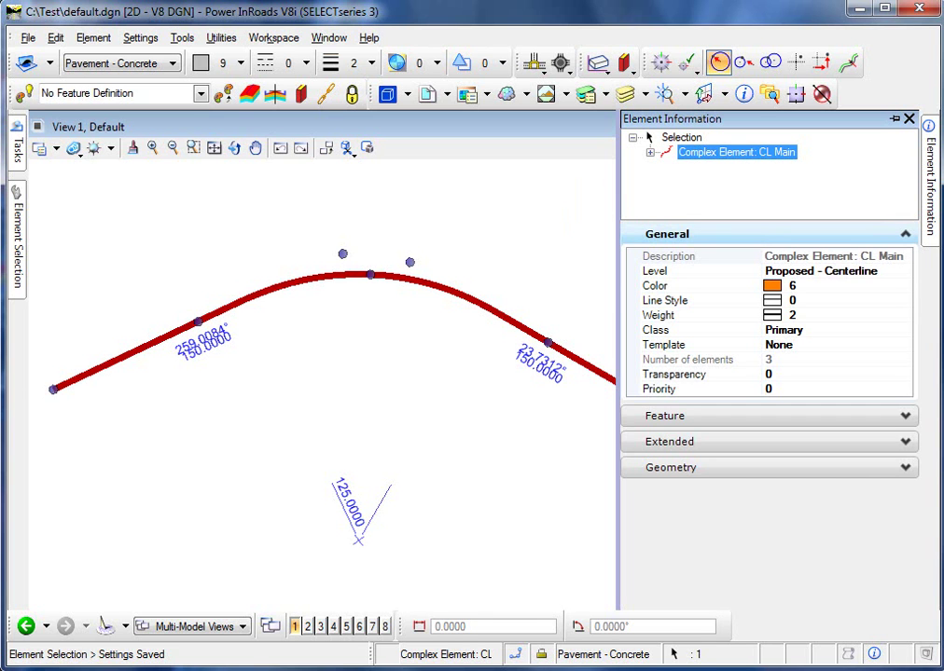
pyautogui.click(904, 234)
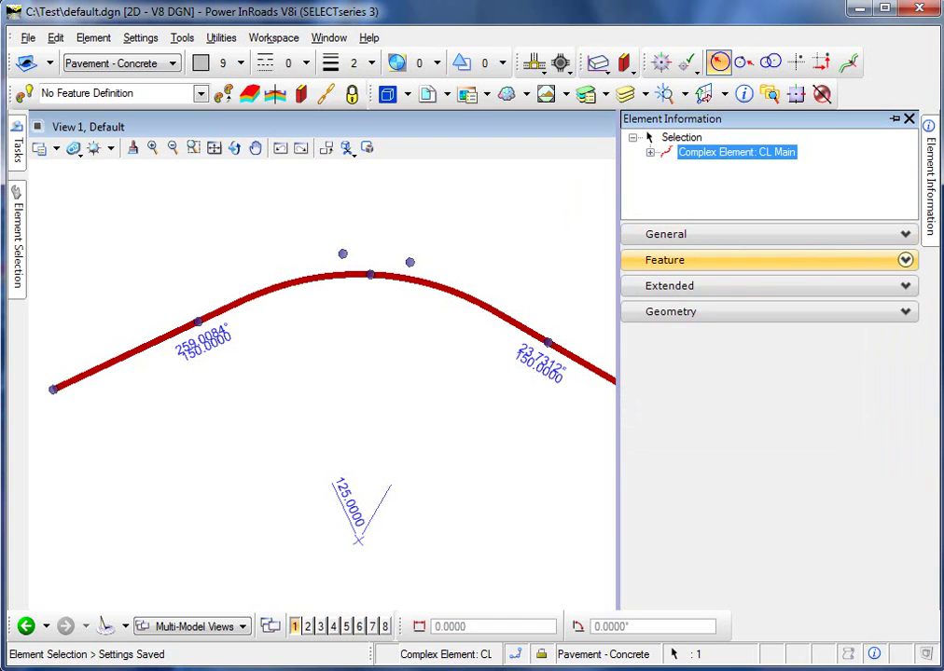
# Step: Rename the selected alignment's feature as SR 357
pyautogui.click(904, 261)
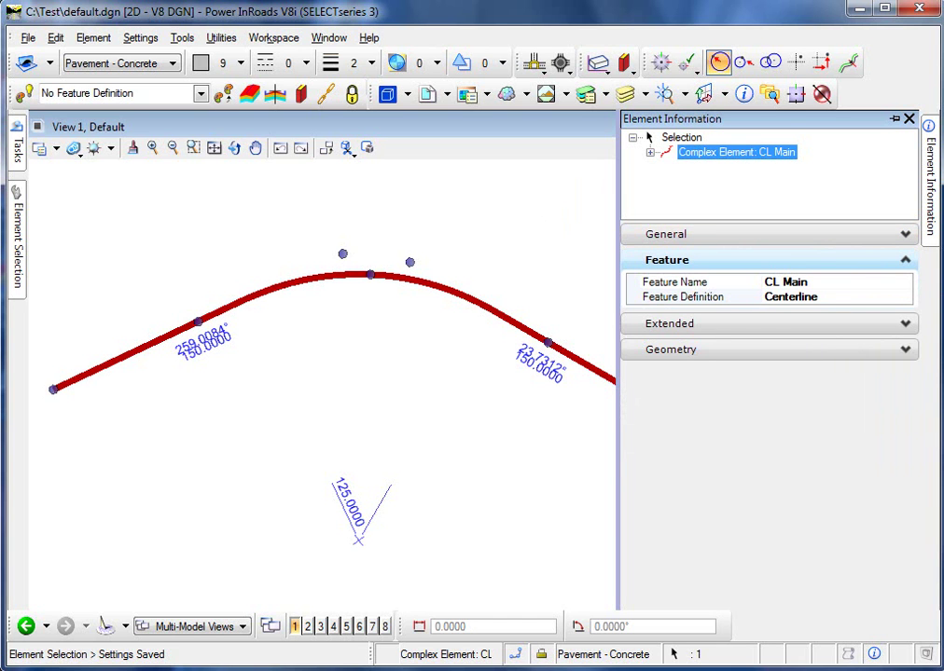
pyautogui.moveTo(817, 283); pyautogui.dragTo(764, 282)
pyautogui.write('SR')
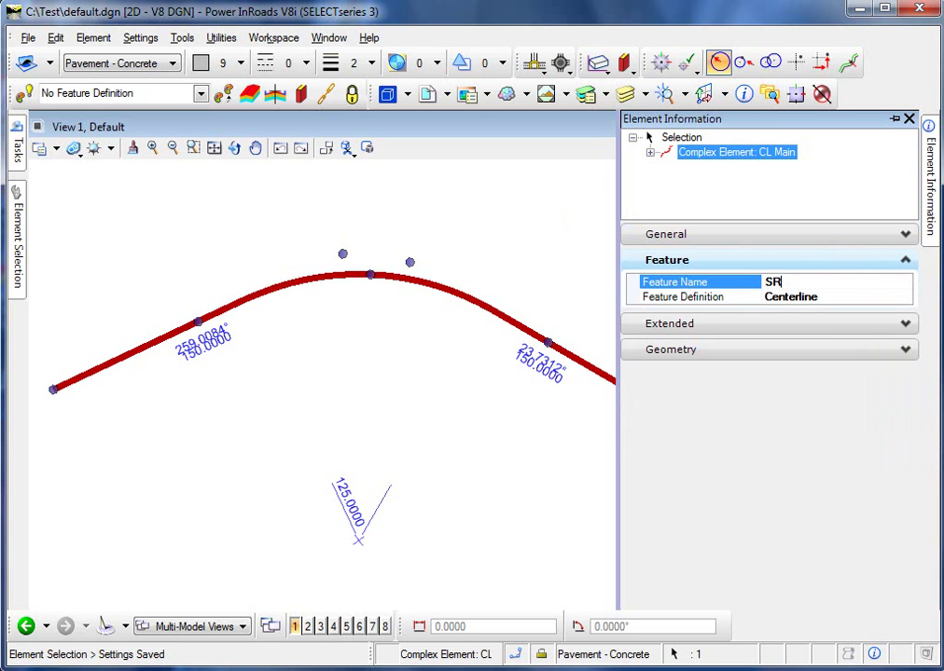
pyautogui.write(' 357')
pyautogui.press('Tab')
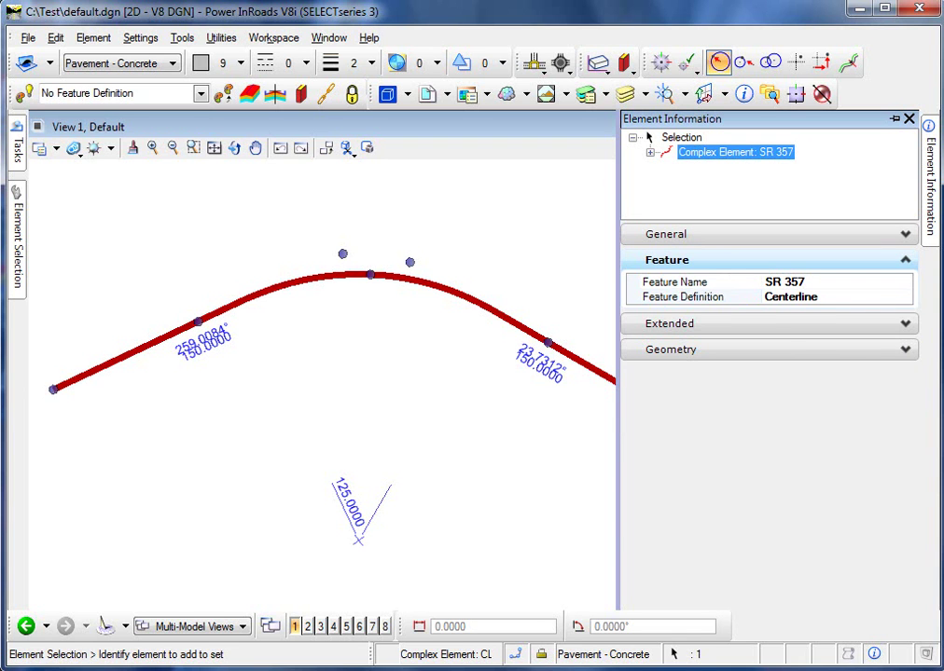
# Step: Change the SR 357 alignment's feature definition to Bridge and deselect the alignment
pyautogui.click(850, 298)
pyautogui.click(903, 298)
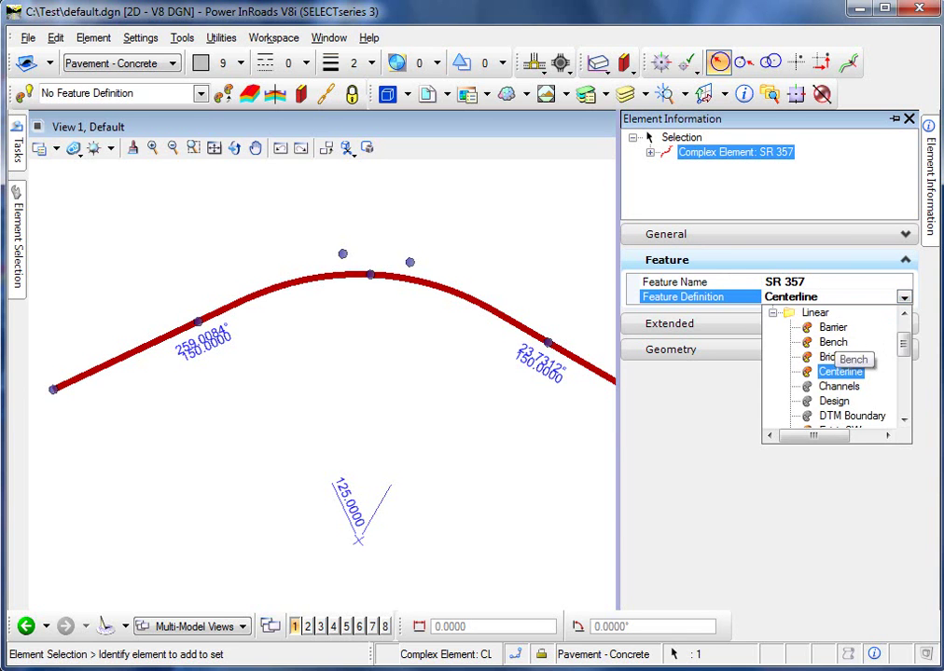
pyautogui.click(833, 358)
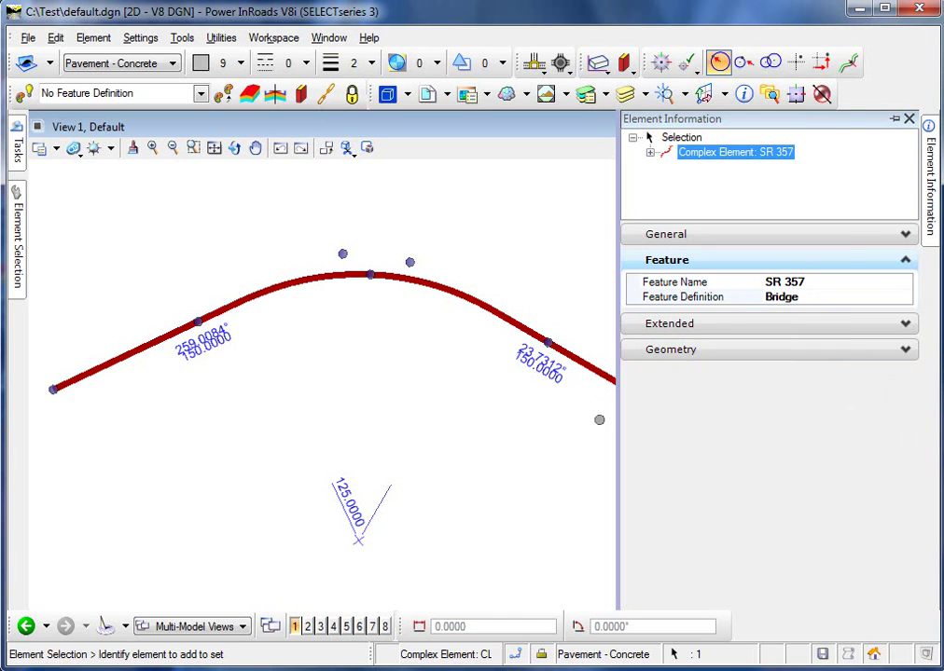
pyautogui.click(602, 416)
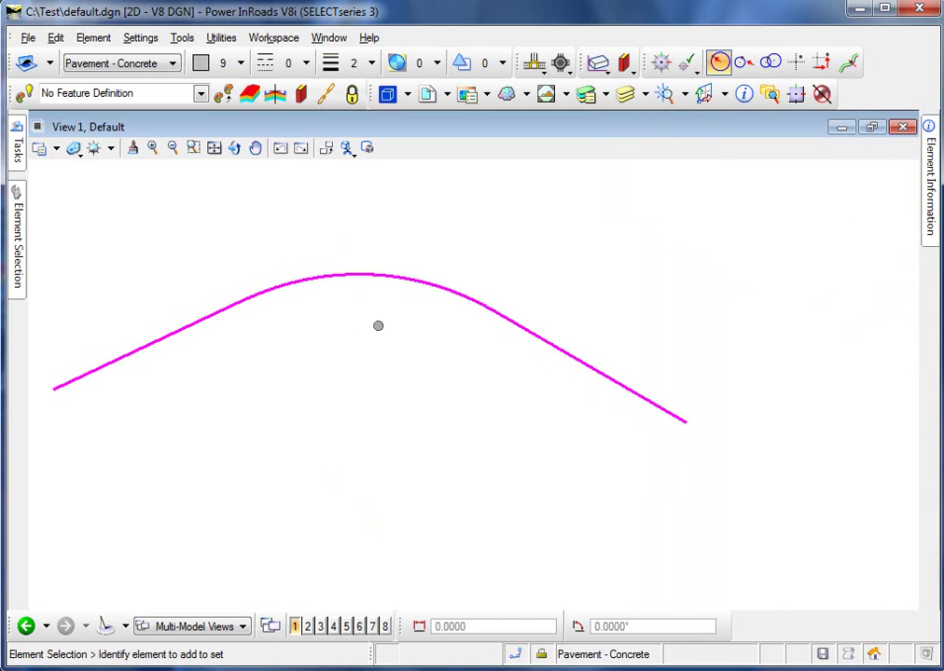
# Step: Select the SR 357 alignment again, set its feature definition to Centerline, and clear the selection
pyautogui.moveTo(419, 284)
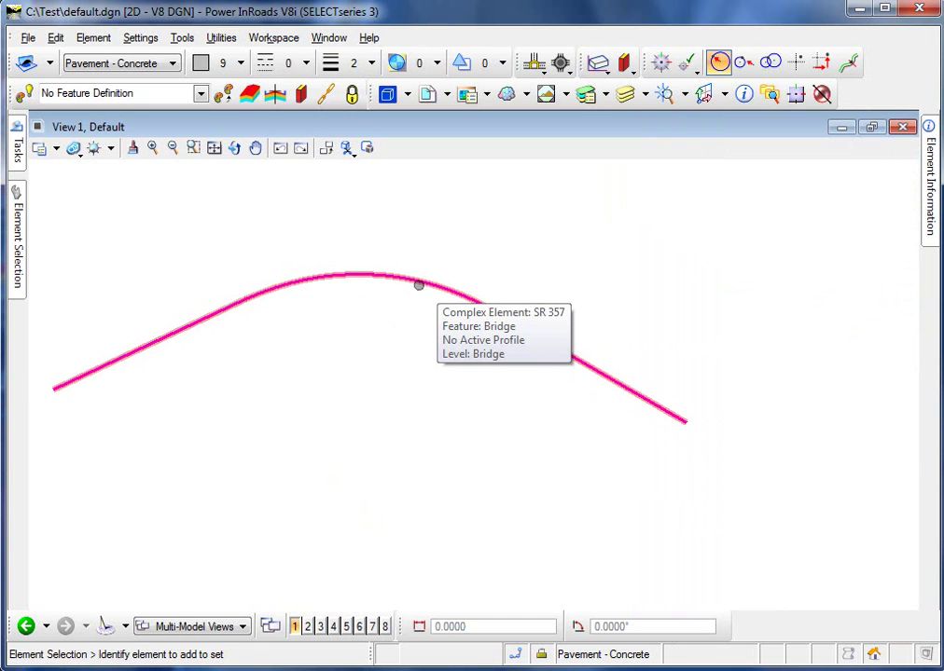
pyautogui.click(419, 284)
pyautogui.moveTo(930, 186)
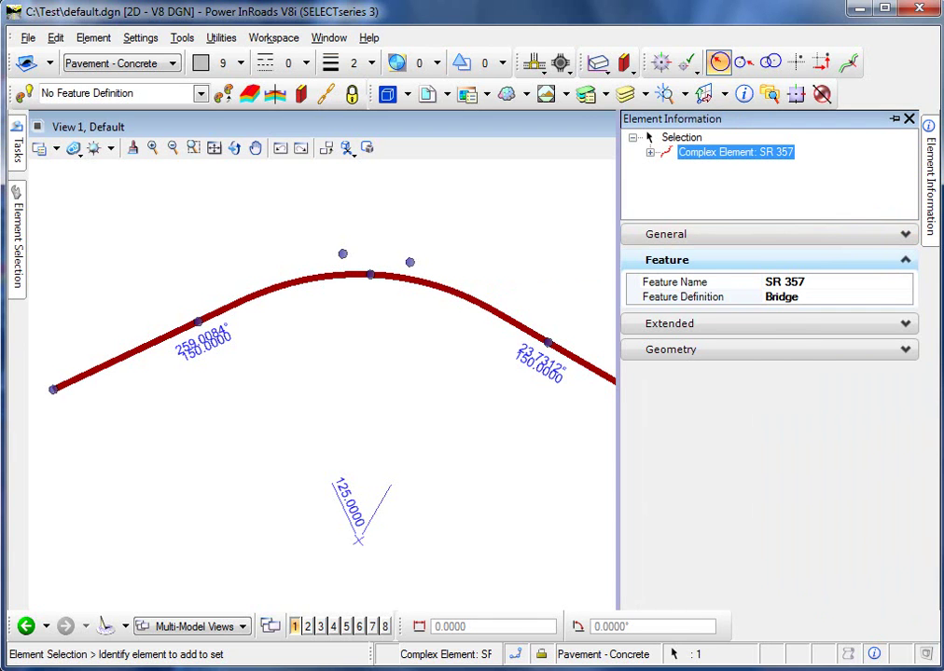
pyautogui.click(793, 296)
pyautogui.click(903, 297)
pyautogui.click(840, 371)
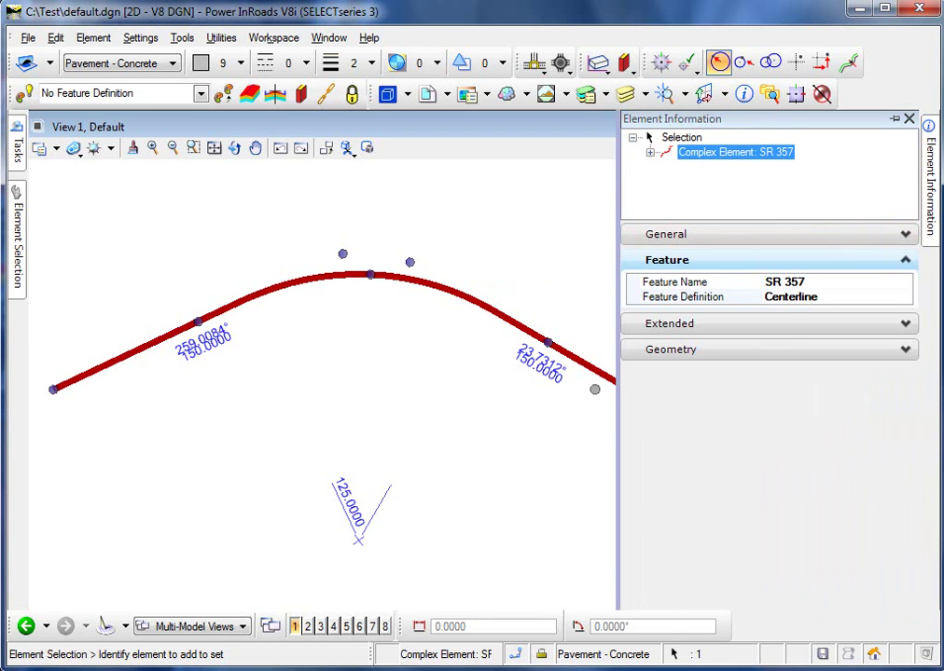
pyautogui.click(541, 404)
# Step: Examine the component elements of the SR 357 alignment, including its first line and the fillet's back transition settings
pyautogui.moveTo(461, 296)
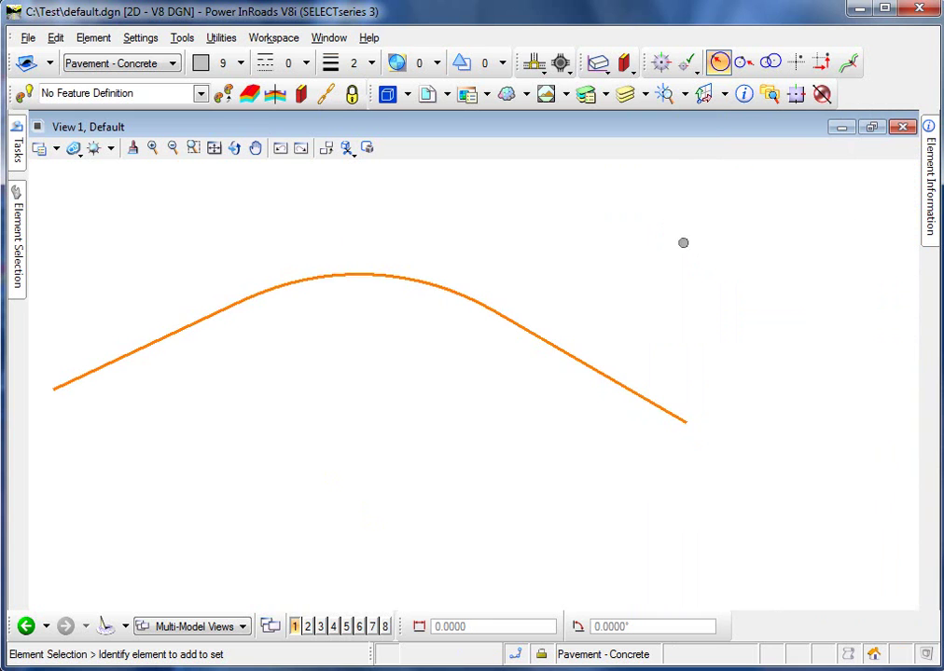
pyautogui.click(503, 314)
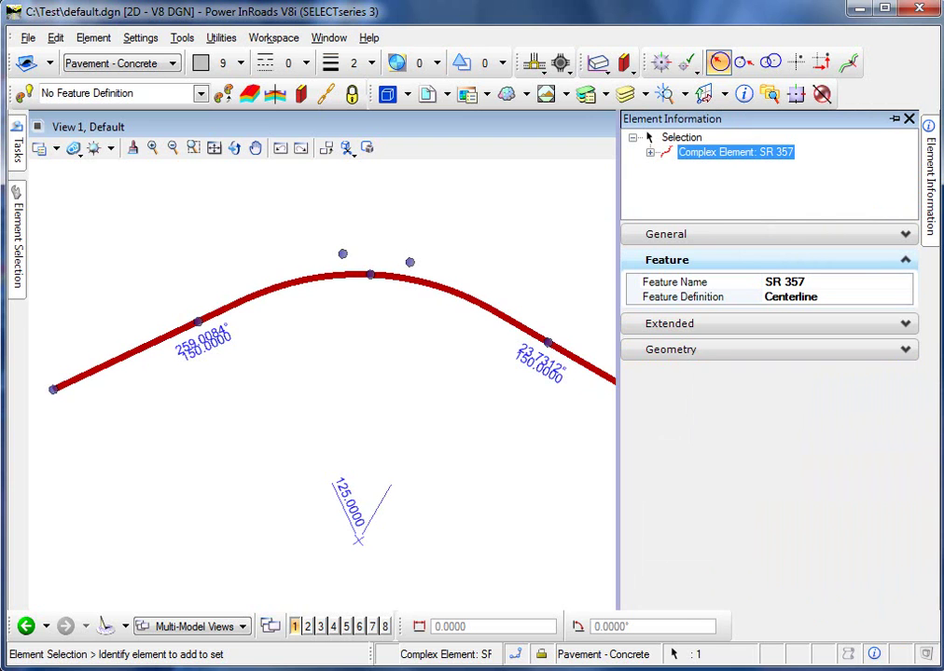
pyautogui.click(651, 152)
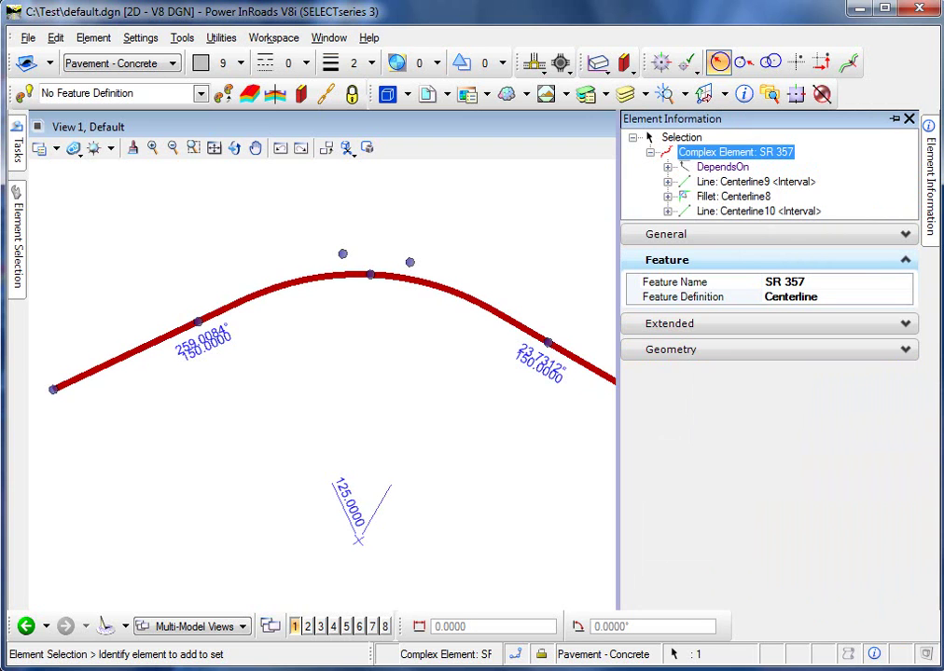
pyautogui.click(755, 182)
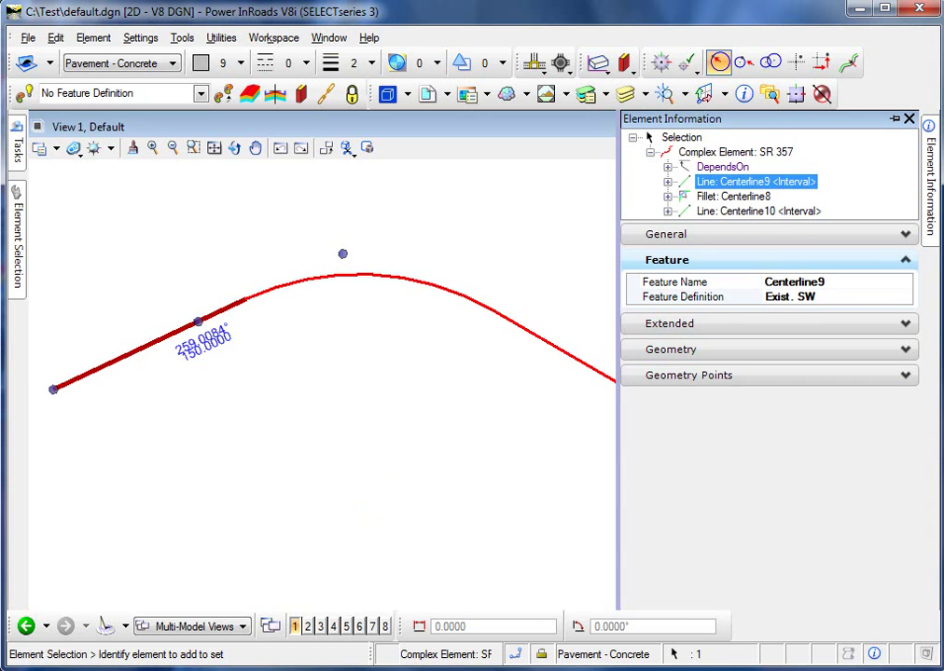
pyautogui.click(734, 197)
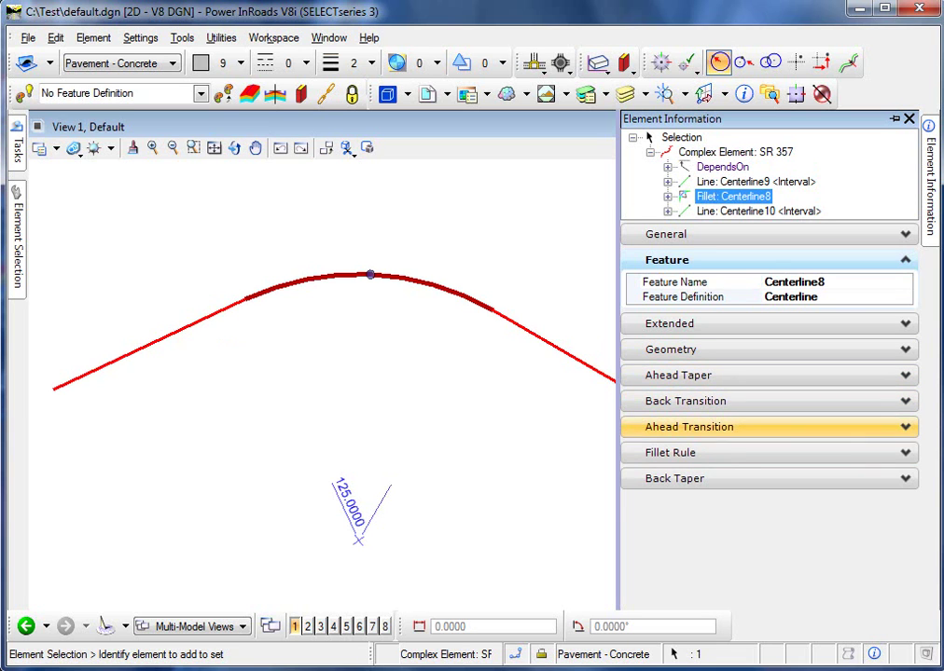
pyautogui.click(904, 401)
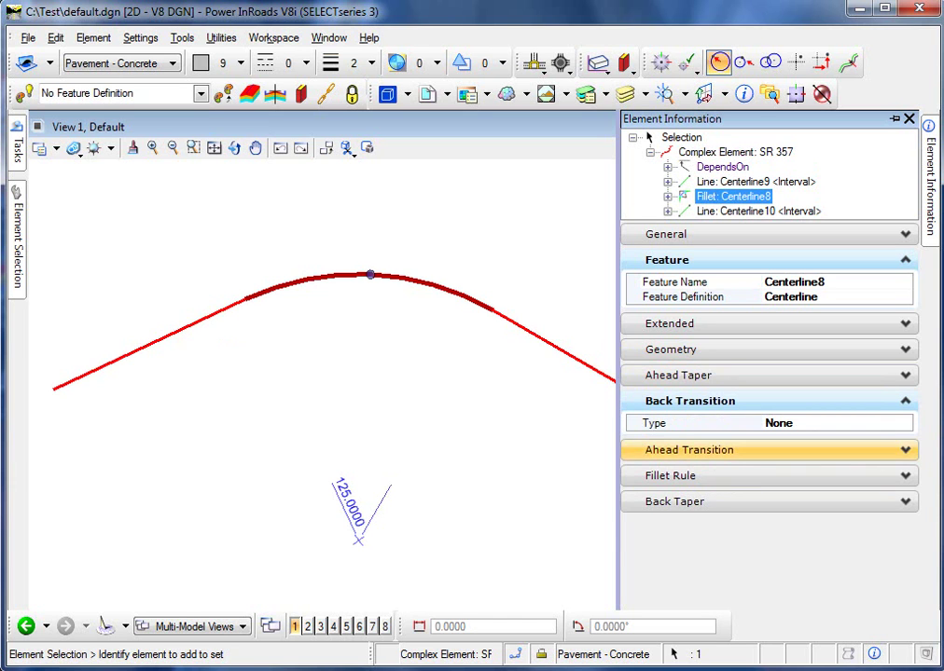
pyautogui.click(904, 449)
pyautogui.click(904, 450)
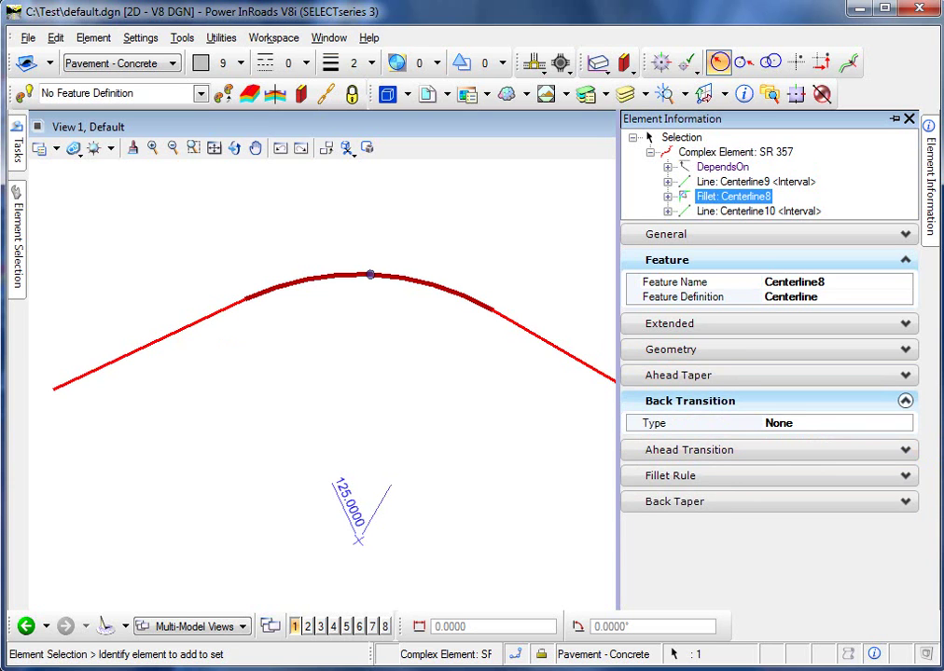
pyautogui.click(905, 401)
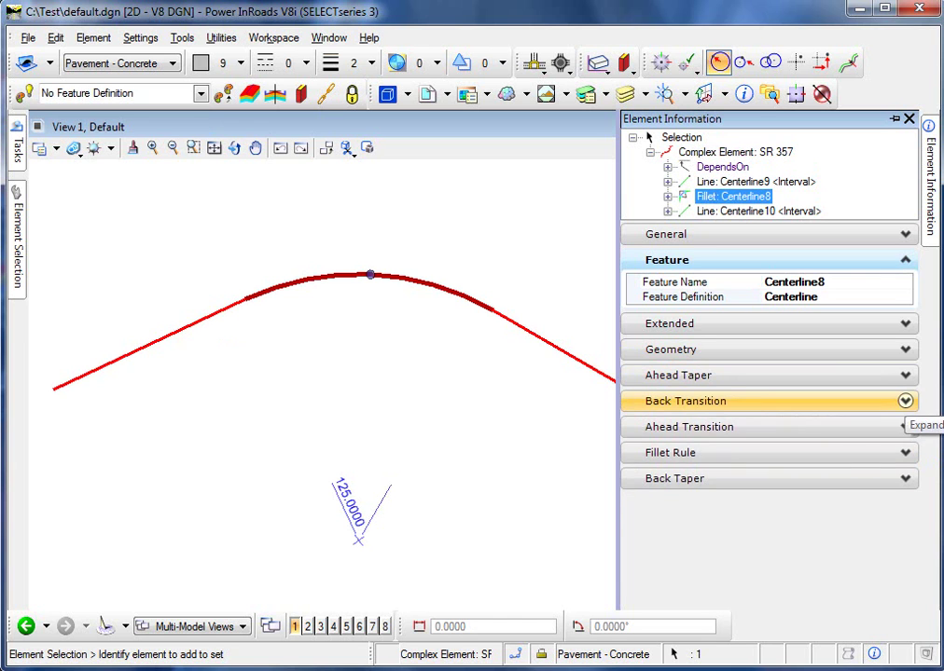
# Step: Set the radius in the SR 357 alignment's fillet rule to 100 and clear the selection
pyautogui.click(904, 453)
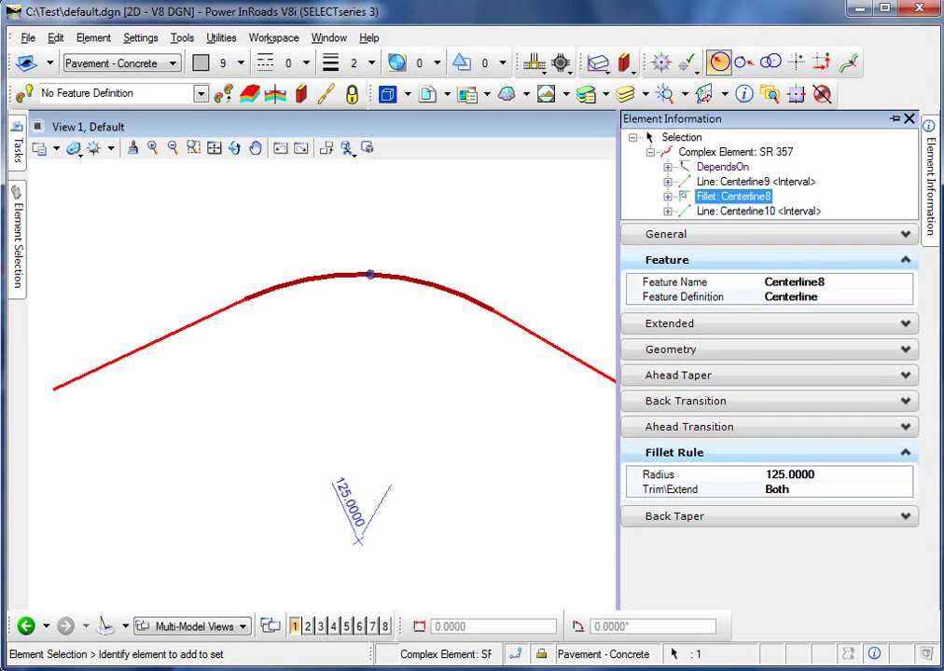
pyautogui.click(779, 474)
pyautogui.moveTo(817, 475); pyautogui.dragTo(763, 475)
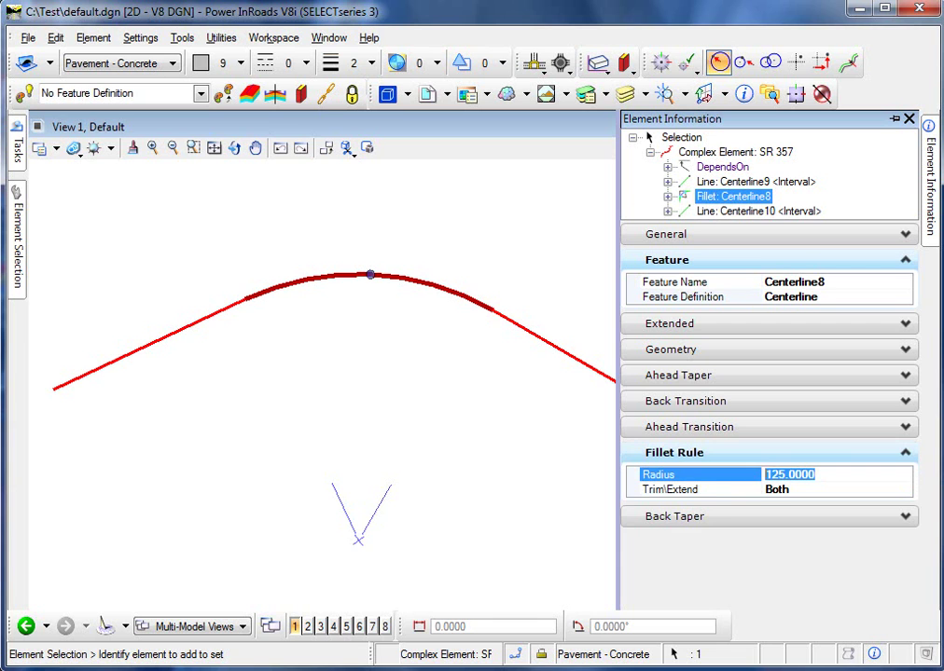
pyautogui.write('100')
pyautogui.press('Tab')
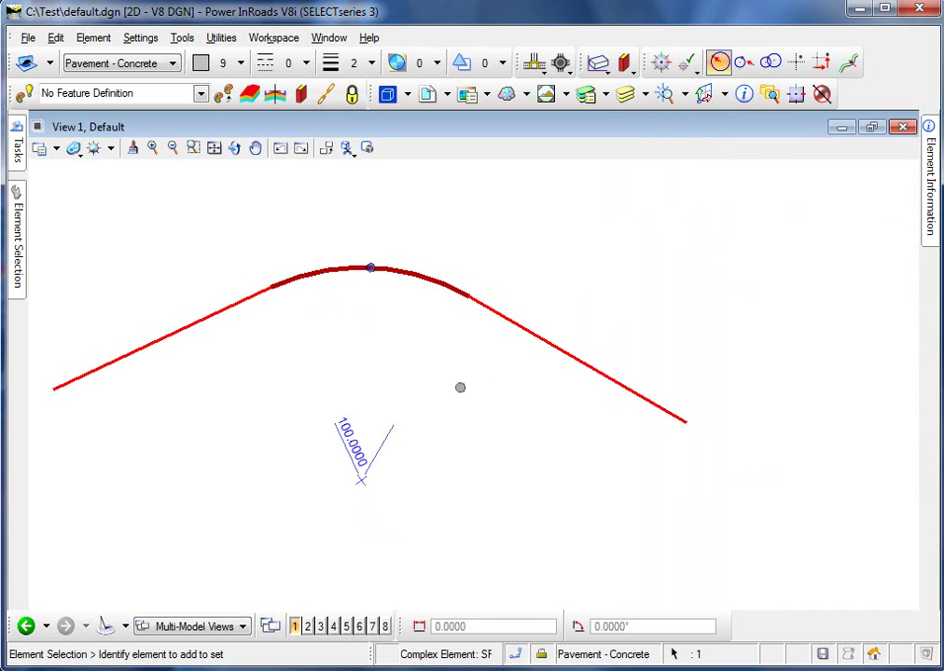
pyautogui.moveTo(930, 187)
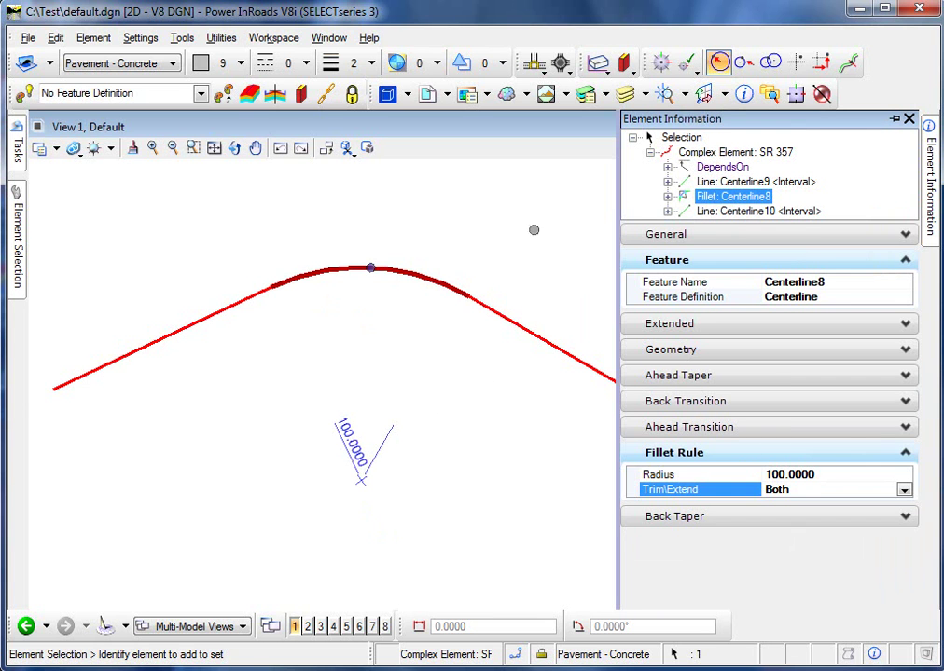
pyautogui.click(534, 232)
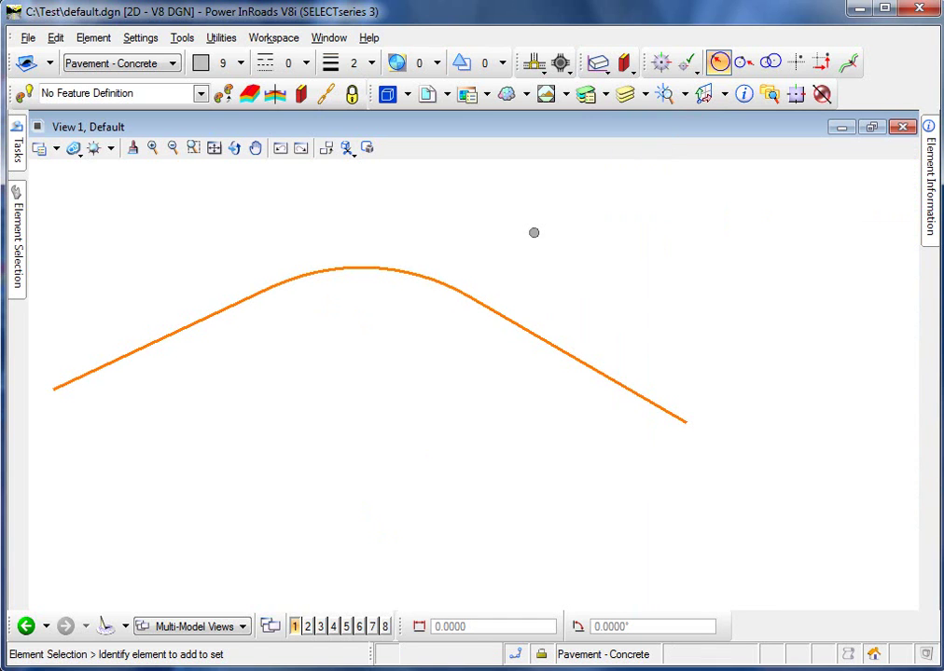
# Step: Open View 3, select the terrain model by its boundary, and examine its information and feature display properties
pyautogui.click(320, 627)
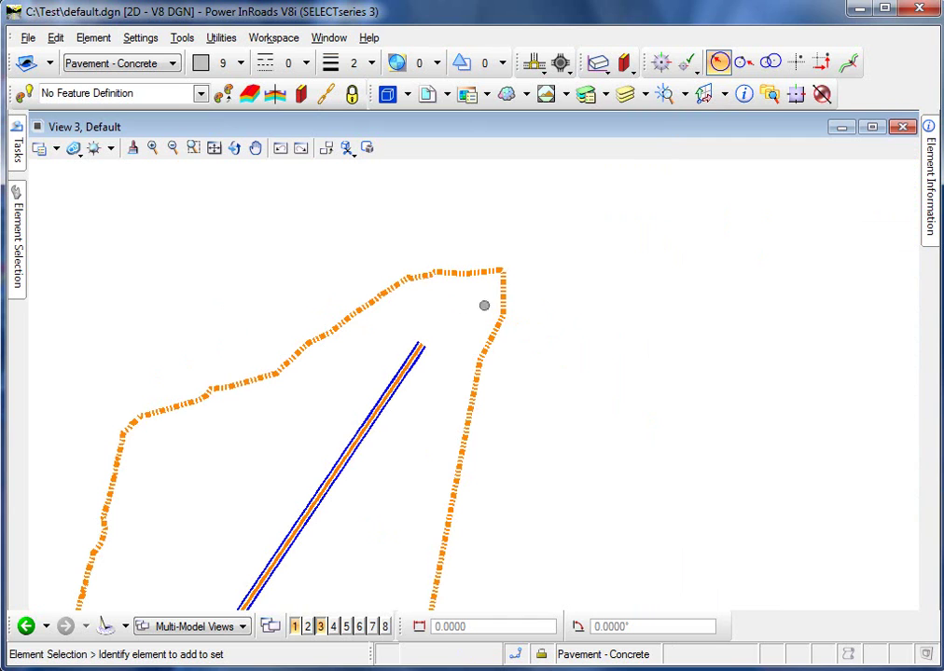
pyautogui.moveTo(421, 275)
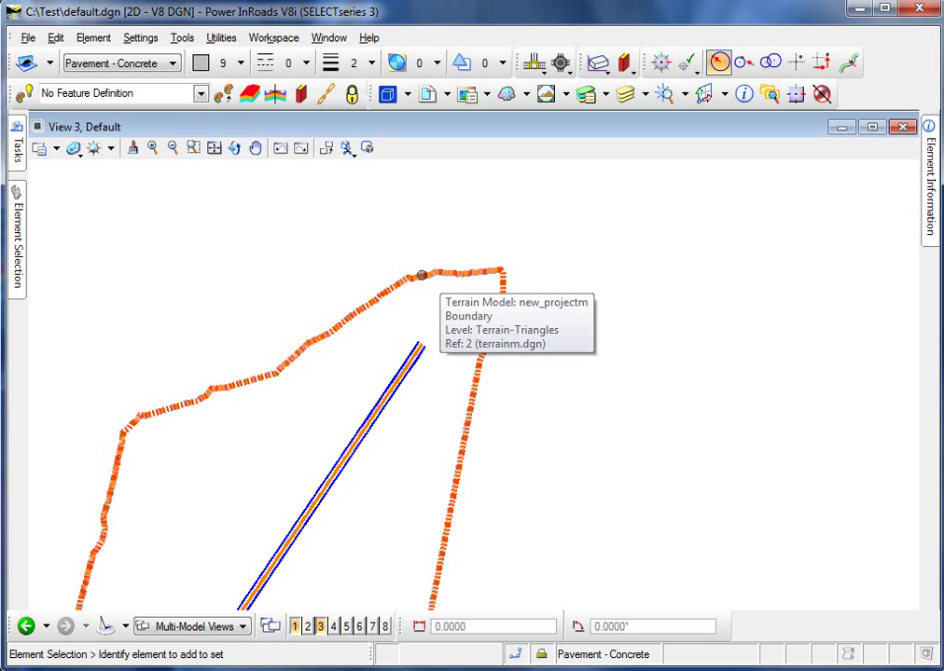
pyautogui.click(422, 273)
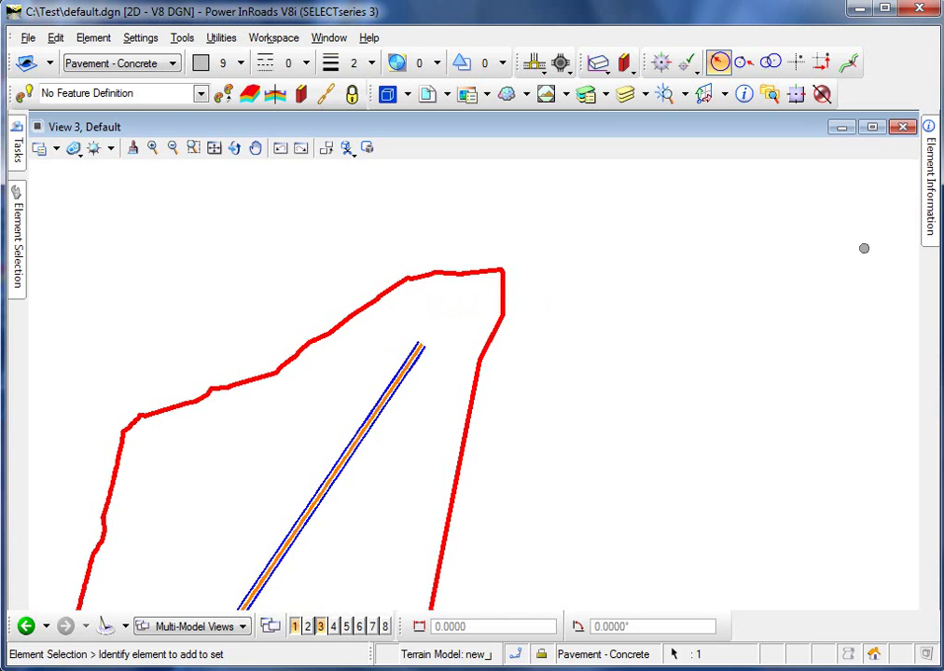
pyautogui.moveTo(930, 186)
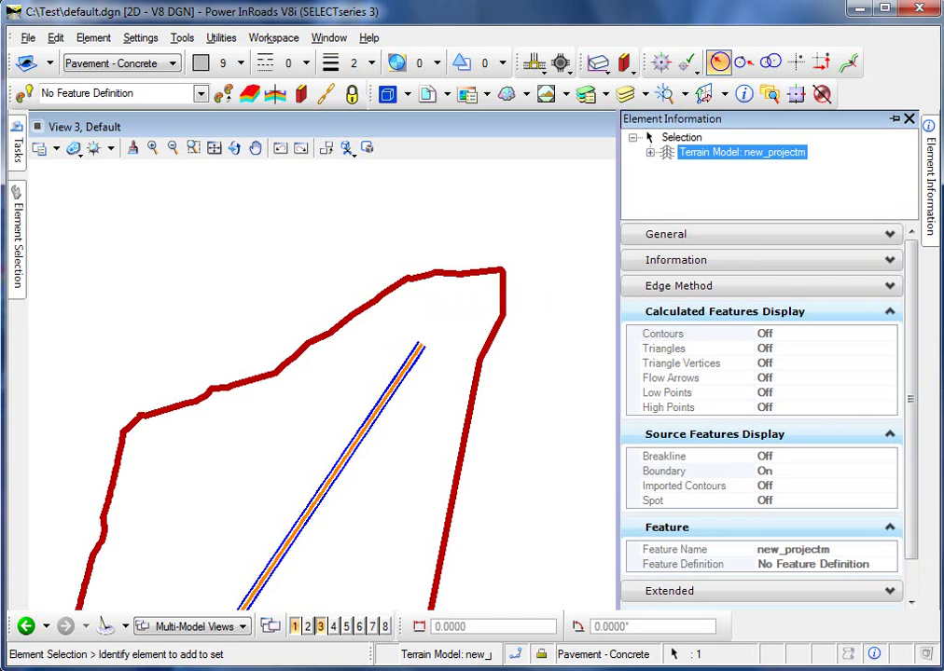
pyautogui.click(889, 260)
pyautogui.moveTo(911, 307); pyautogui.dragTo(911, 311)
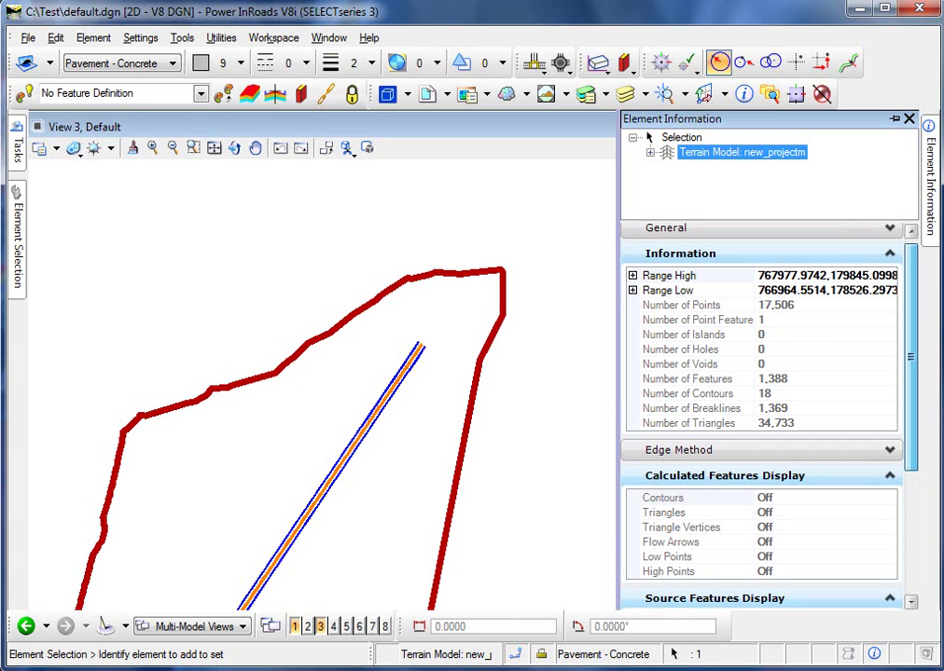
pyautogui.moveTo(911, 312); pyautogui.dragTo(911, 316)
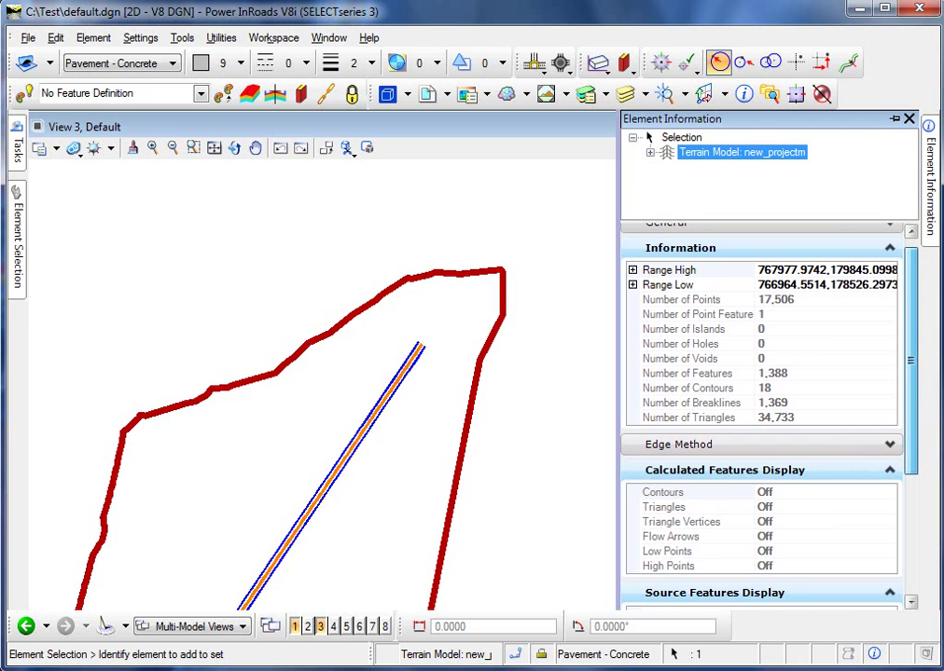
# Step: Collapse the terrain model's Information properties, set its Override Symbology to Yes, and turn the display of calculated contours On
pyautogui.moveTo(911, 360); pyautogui.dragTo(911, 373)
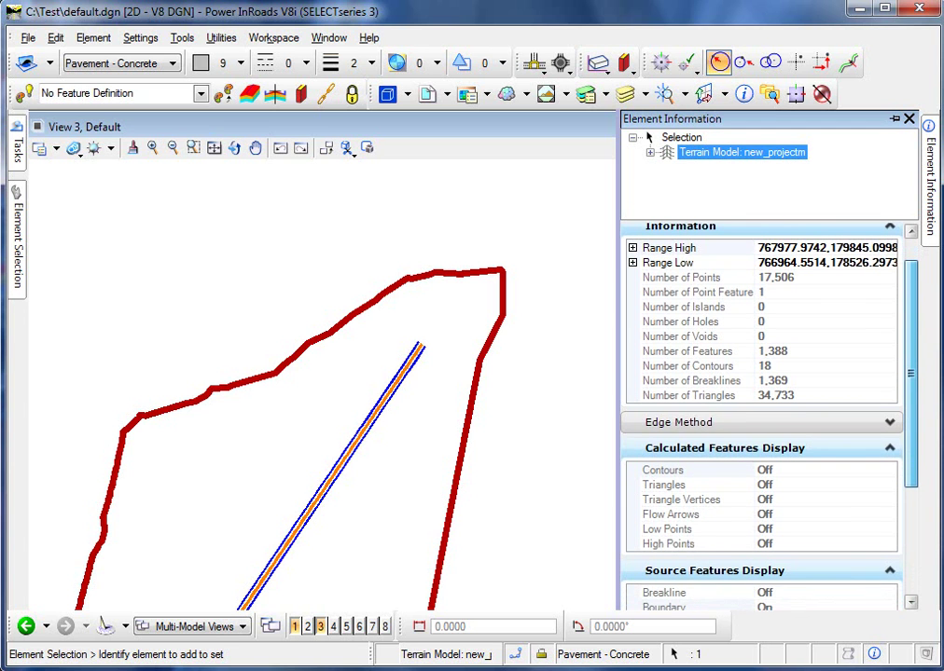
pyautogui.click(746, 227)
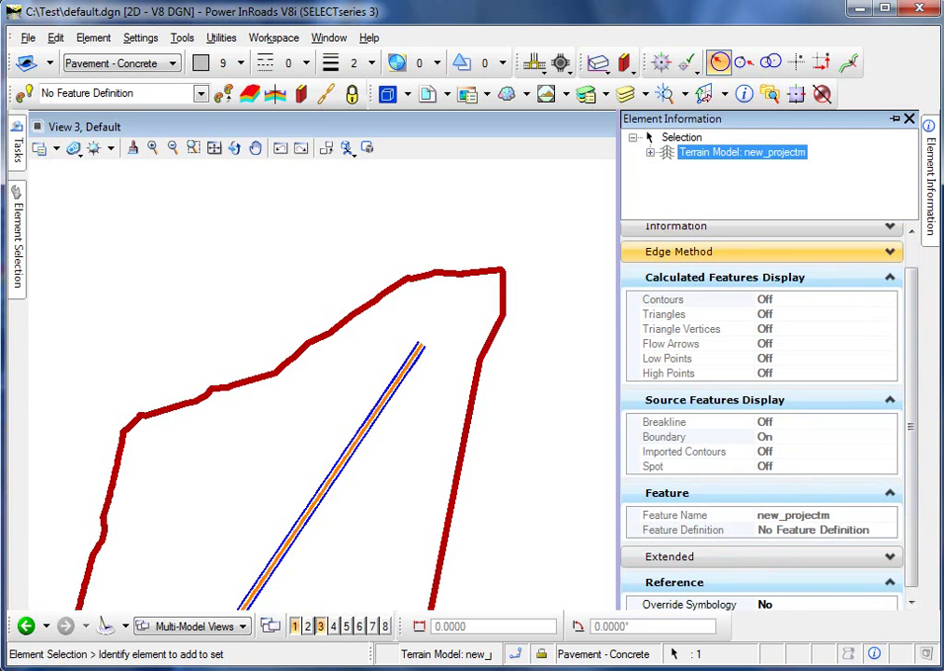
pyautogui.click(888, 252)
pyautogui.click(889, 252)
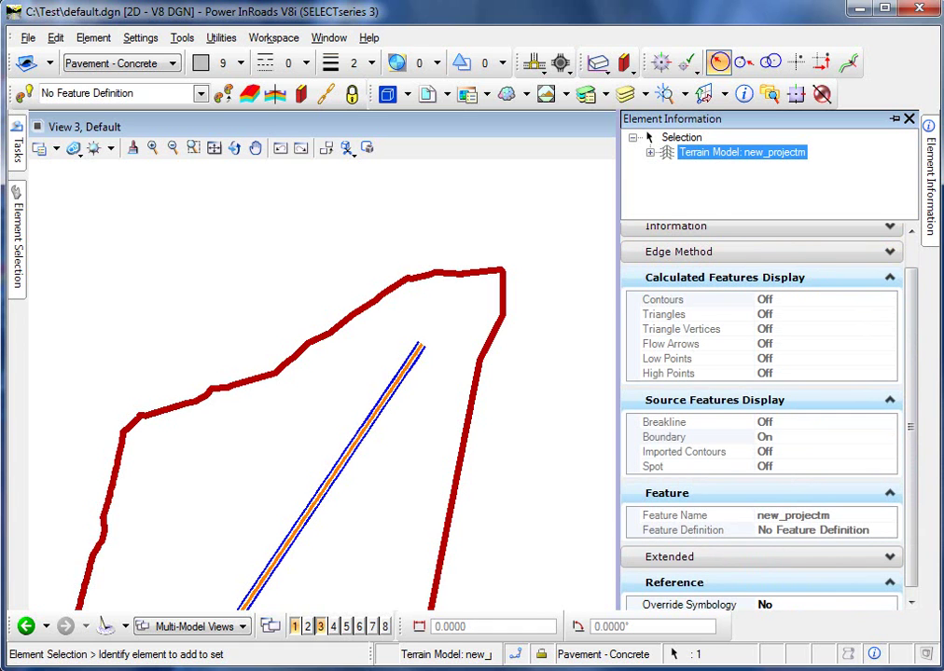
pyautogui.moveTo(911, 373); pyautogui.dragTo(911, 381)
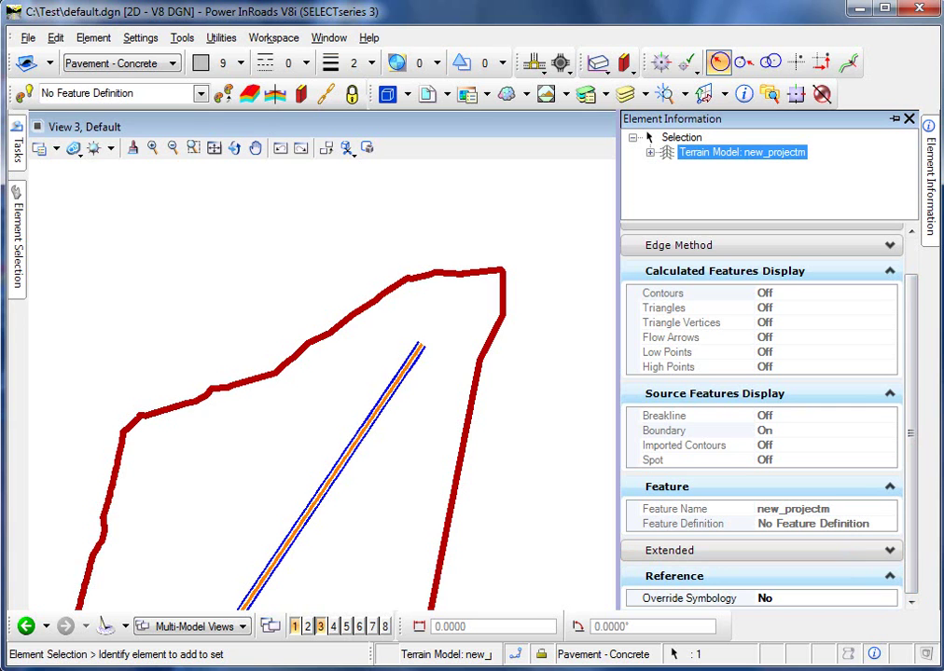
pyautogui.doubleClick(768, 598)
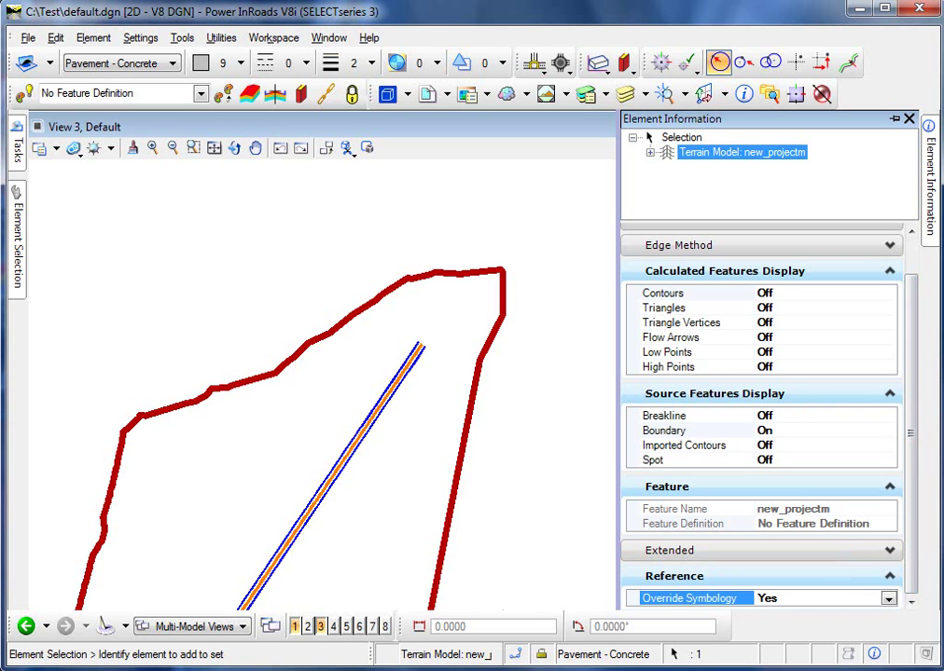
pyautogui.doubleClick(772, 293)
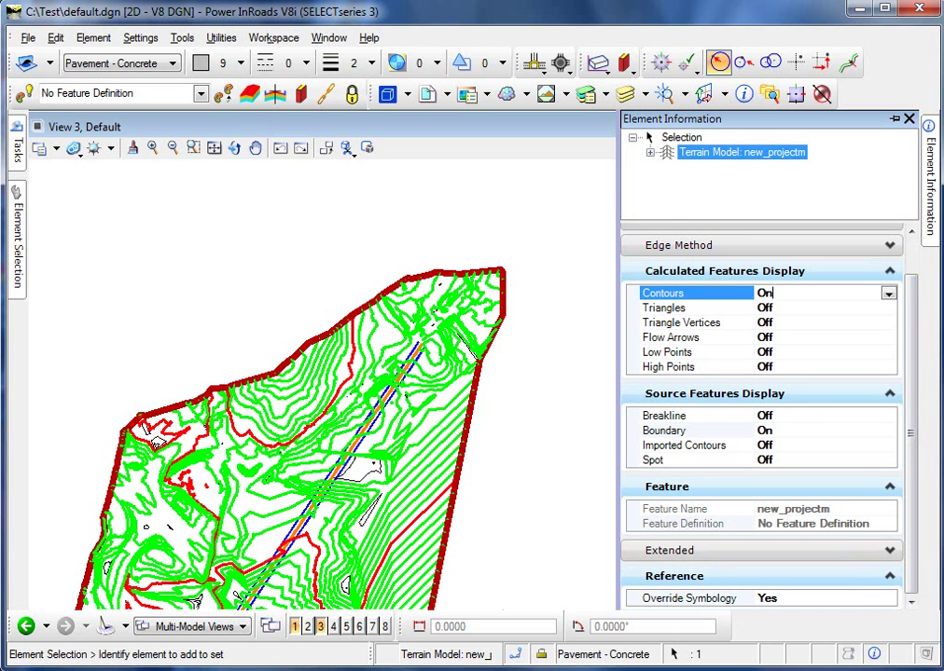
pyautogui.press('Down')
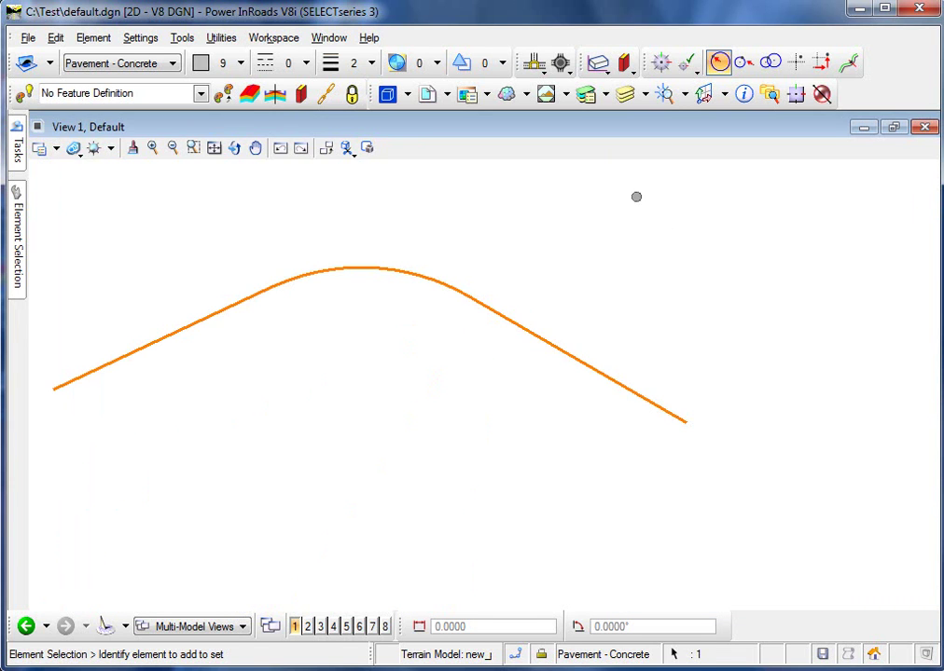
# Step: Select the SR 357 alignment in View 1 and open its element information
pyautogui.click(432, 276)
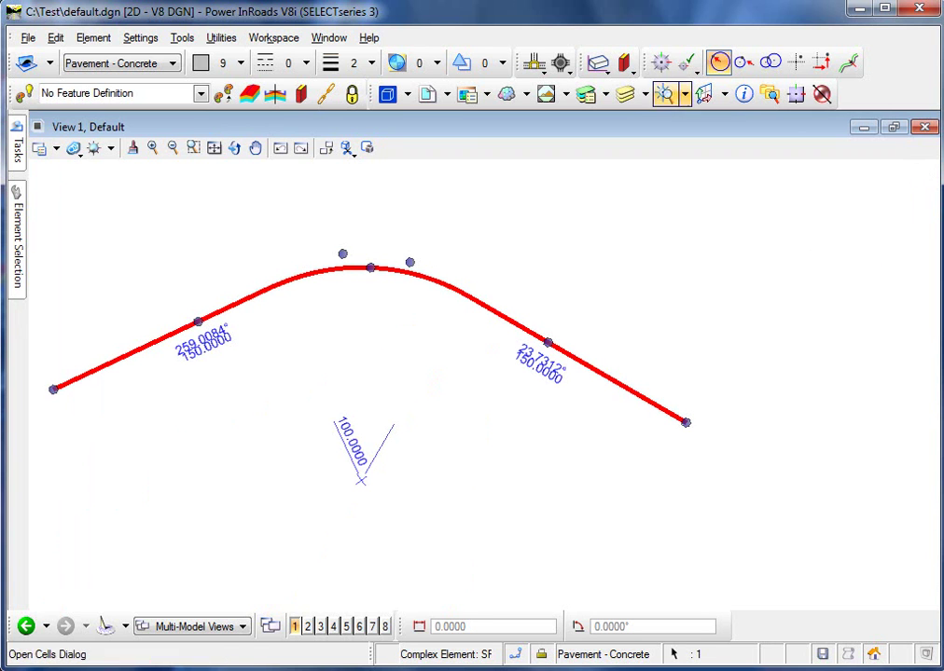
pyautogui.click(743, 93)
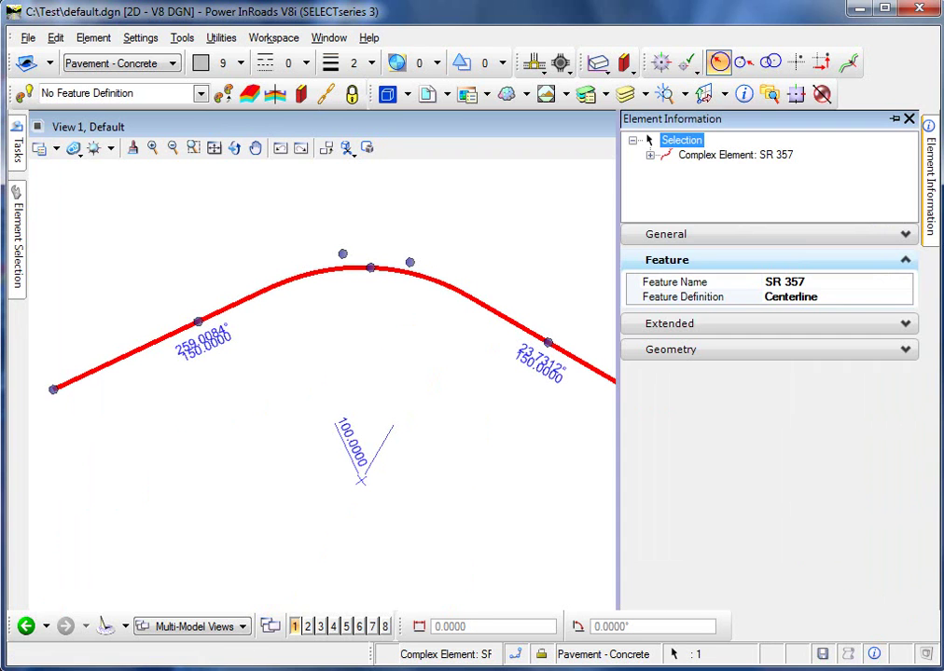